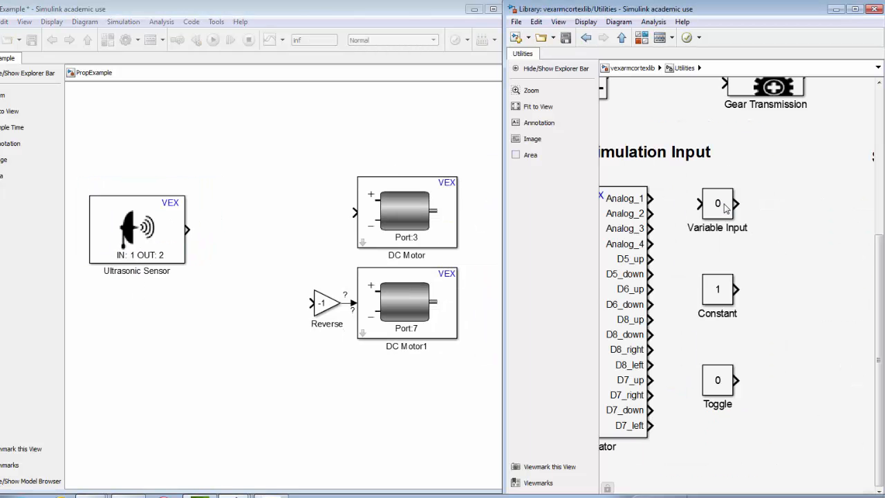
Step: Add Variable Input and Constant blocks below the Ultrasonic Sensor and connect the Constant to the Variable Input
drag(719, 204, 185, 343)
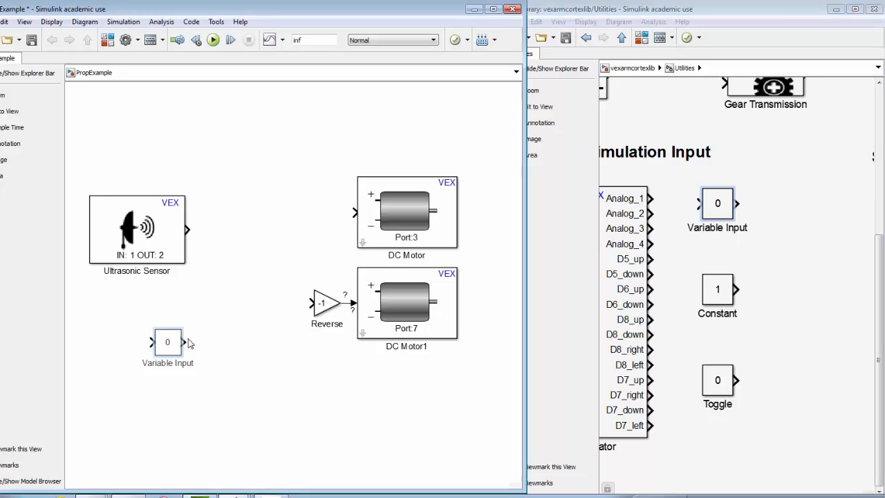
drag(718, 289, 108, 340)
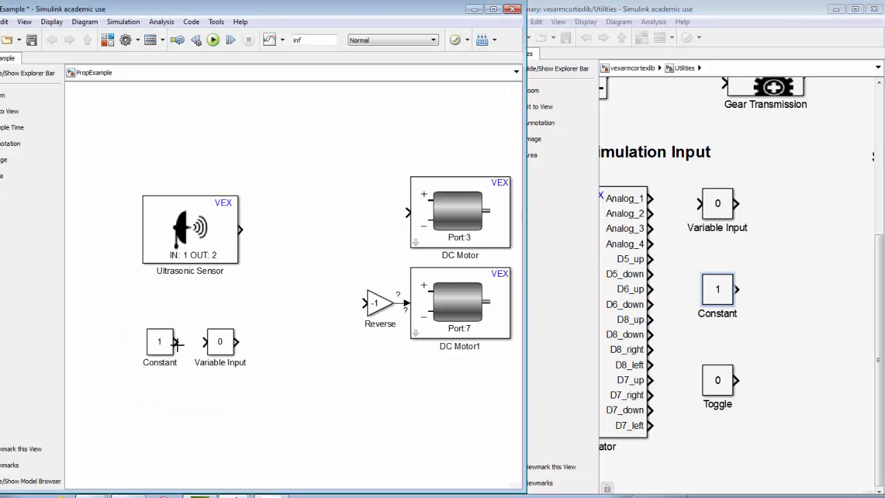
drag(178, 342, 205, 341)
Step: Rename the Constant block to 'Set-Point Constant'
click(143, 363)
text(S)
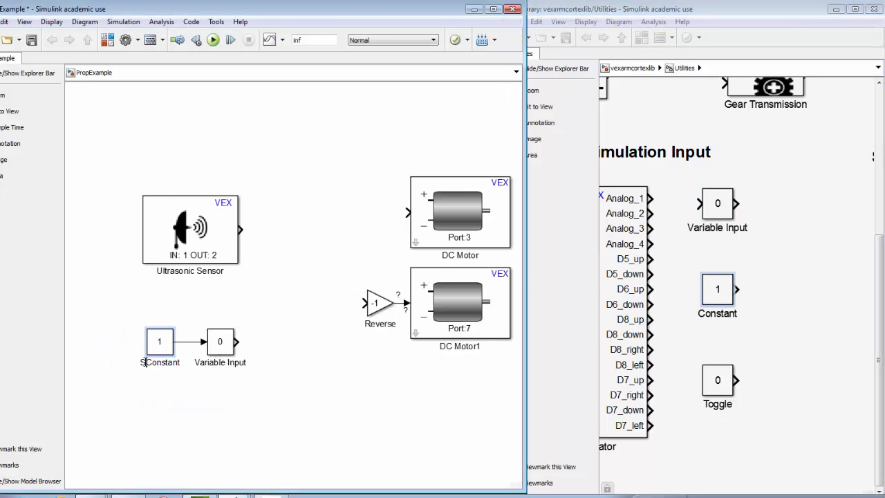
text(et-Point)
key(Return)
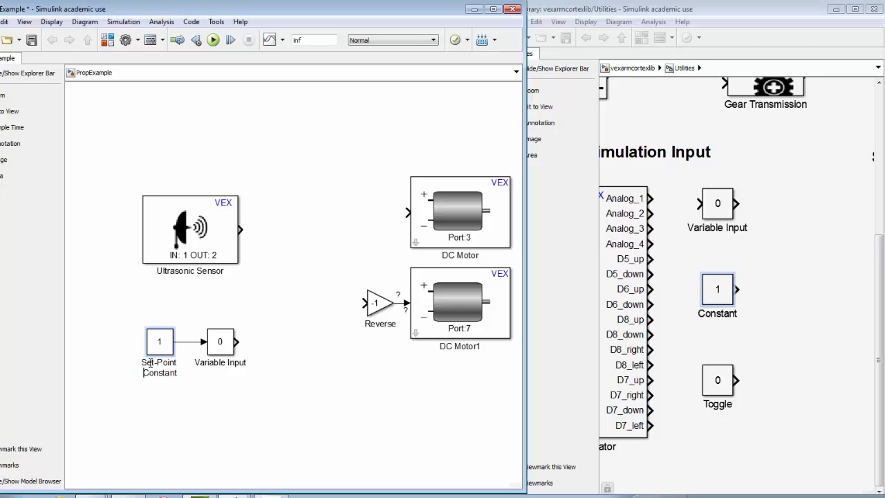
Step: Add 'Set-Point' to the Variable Input block's name
click(246, 362)
key(Return)
text(Set)
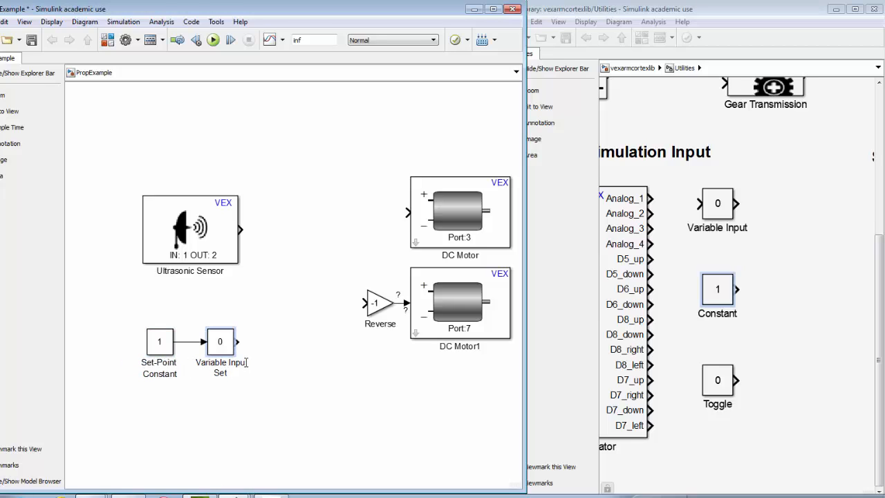
text(-Point)
Step: Set the set-point Variable Input's slider range to low 0 and high 2, then close its window
double_click(220, 343)
double_click(273, 199)
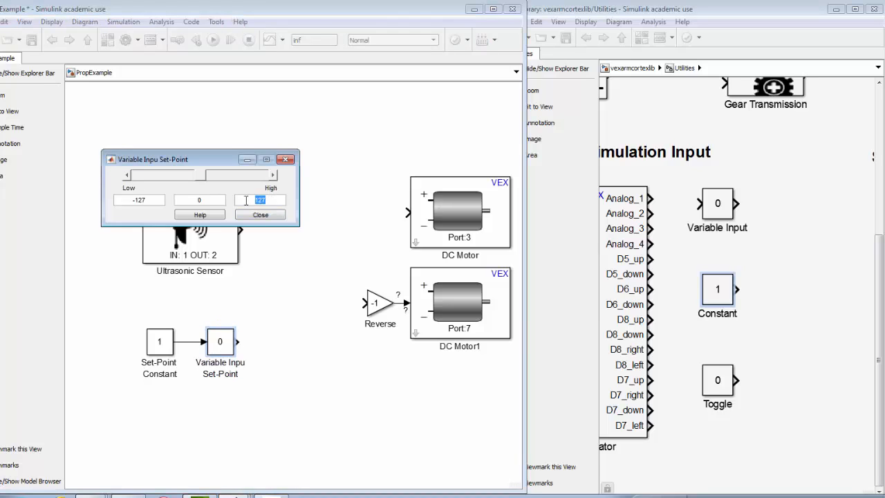
text(2)
double_click(139, 200)
text(0)
click(251, 219)
click(260, 215)
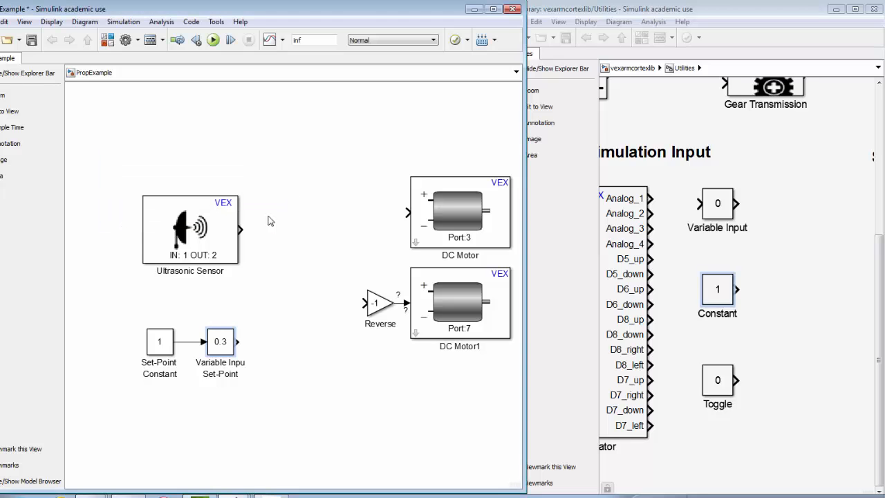
Step: Open the Math Library and add a Subtract block to the right of the Ultrasonic Sensor
click(622, 38)
double_click(755, 437)
scroll(725, 380, up, 3)
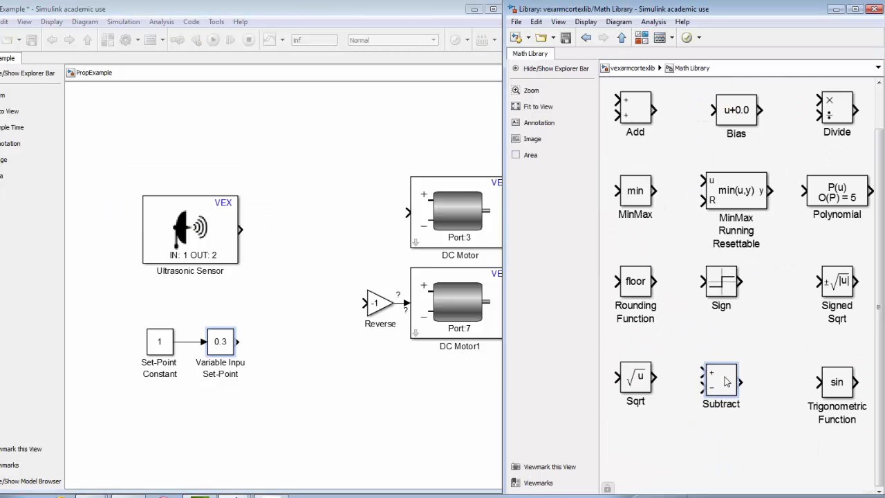
drag(726, 382, 291, 275)
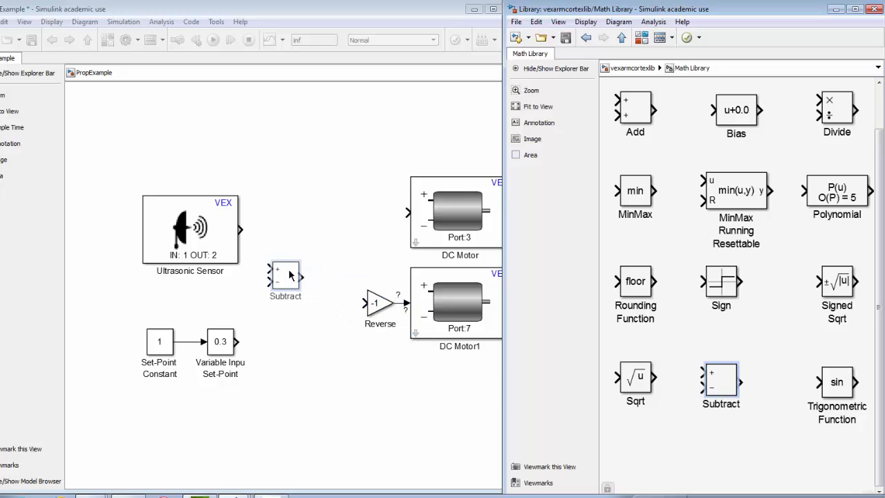
Step: Rename the Subtract block to Error and wire the sensor to its plus input and the set-point to its minus input
double_click(280, 295)
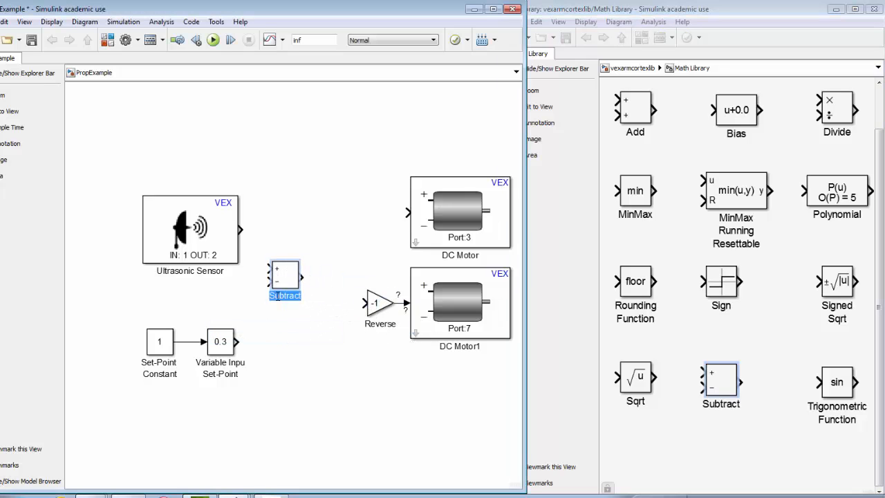
text(Error)
click(278, 323)
drag(239, 341, 267, 282)
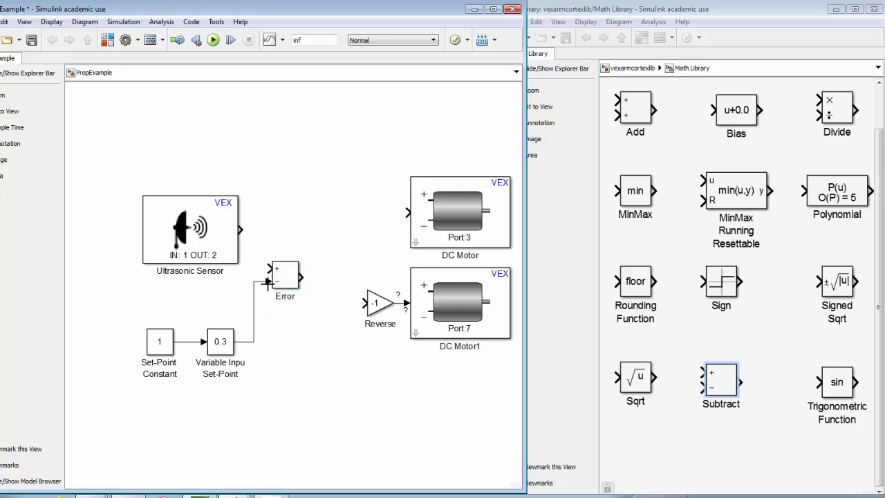
drag(241, 230, 267, 268)
Step: Add a Gain block after Error and set its gain to 60
click(664, 262)
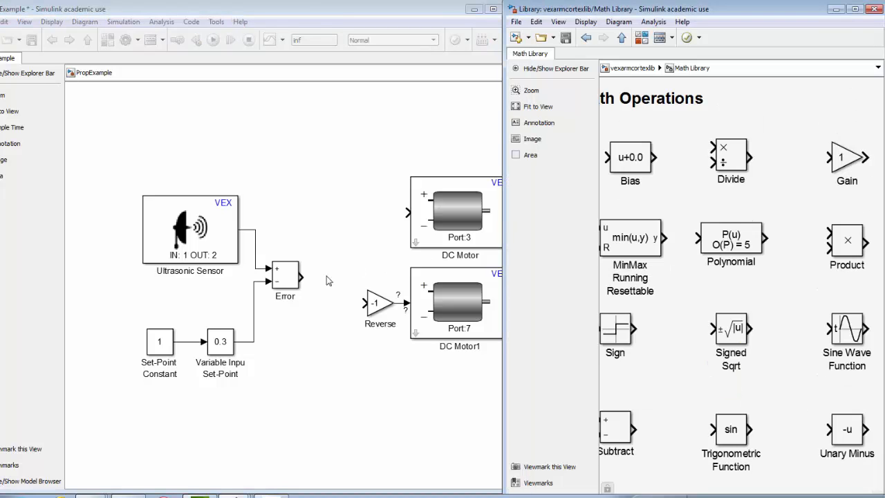
drag(845, 159, 334, 277)
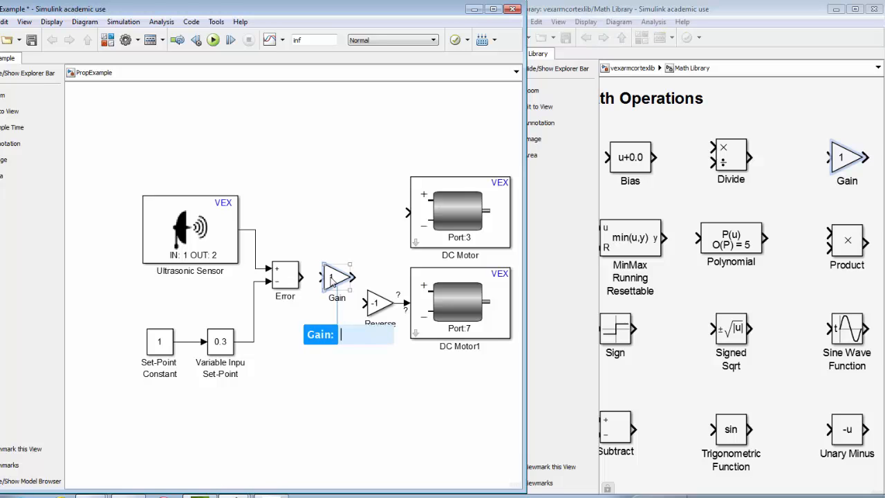
double_click(331, 279)
text(60)
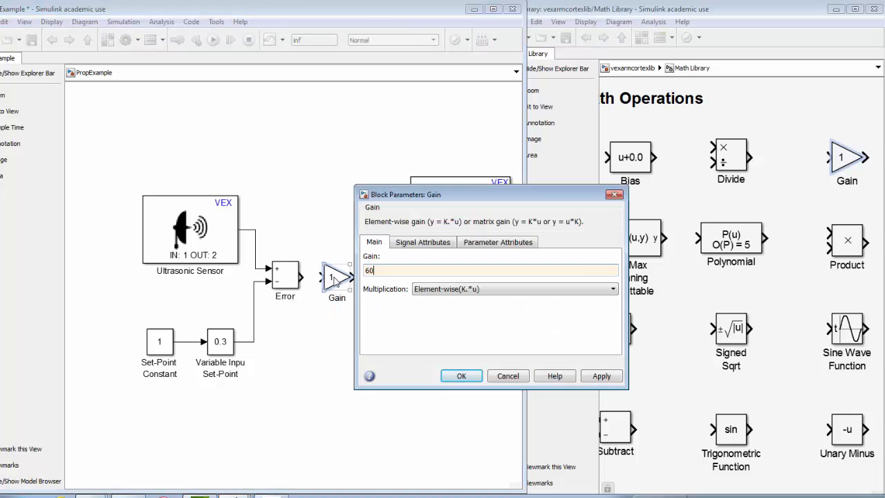
click(461, 376)
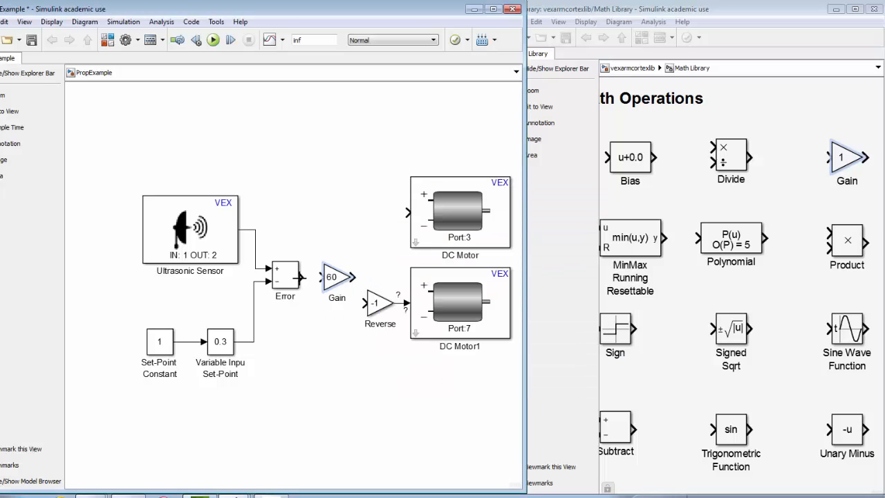
Step: Connect the Gain output to the Reverse block and the DC Motor input
mouse_move(300, 278)
mouse_down()
mouse_move(323, 277)
mouse_move(367, 303)
mouse_up()
drag(408, 212, 355, 278)
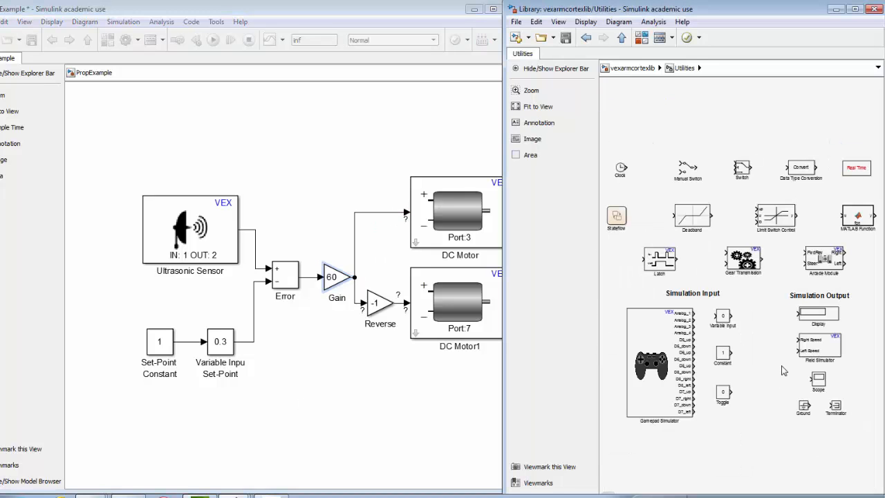
Step: Add a Display block from the Simulation Output section below the Error block
scroll(781, 364, up, 4)
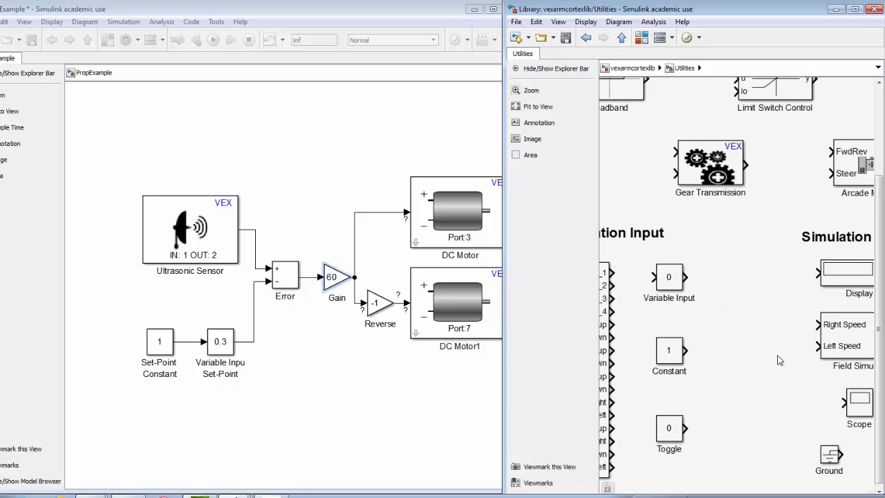
scroll(780, 360, right, 5)
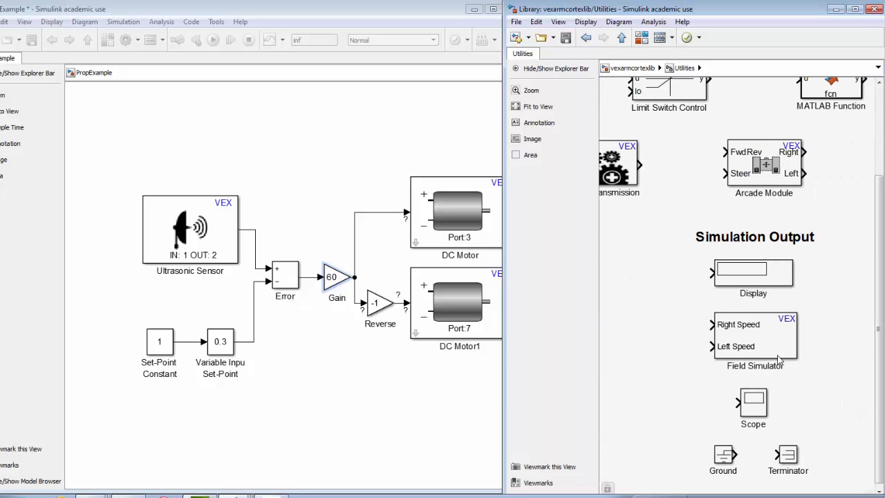
drag(754, 282, 365, 387)
Step: Name the Display block 'Display Error' and connect it to the Error output line
click(365, 386)
text(Error)
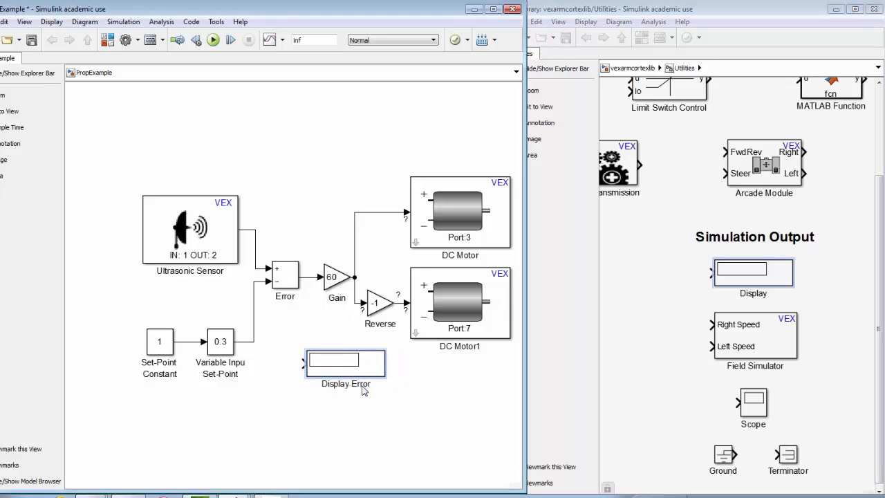
click(333, 406)
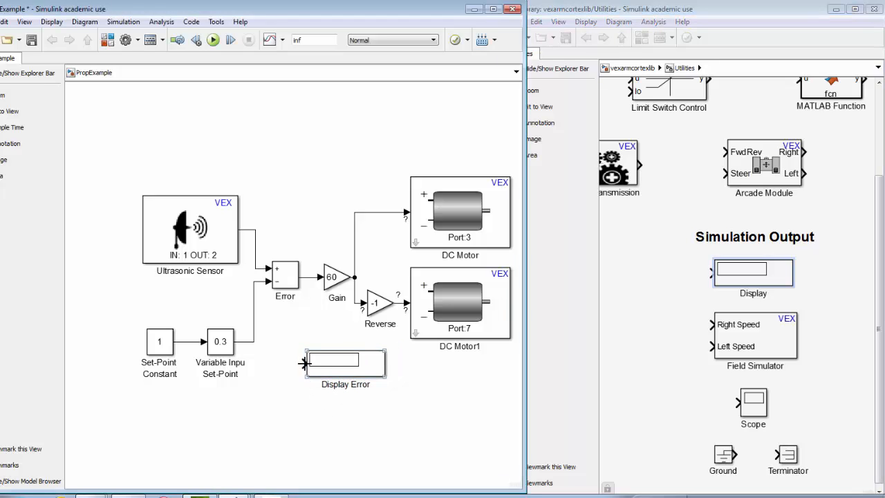
drag(305, 362, 310, 277)
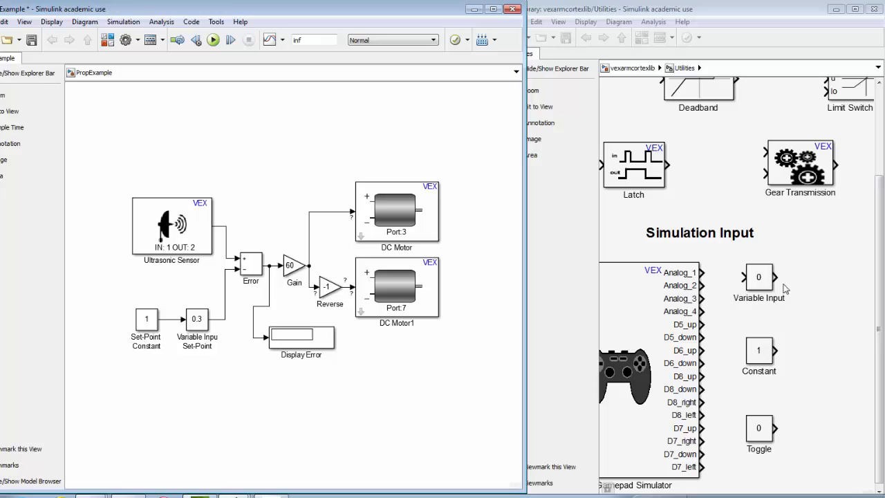
Step: Add a Constant and a Variable Input block to the left of the Ultrasonic Sensor
drag(759, 350, 71, 225)
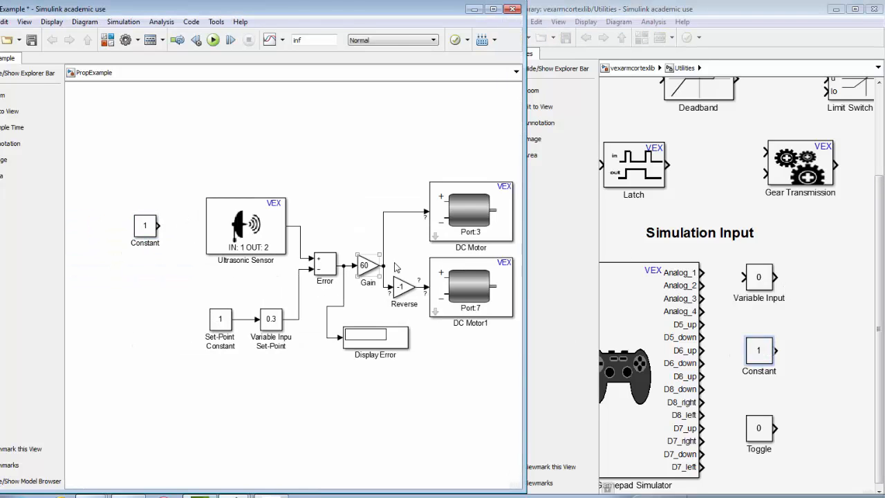
drag(150, 234, 132, 234)
drag(765, 283, 170, 226)
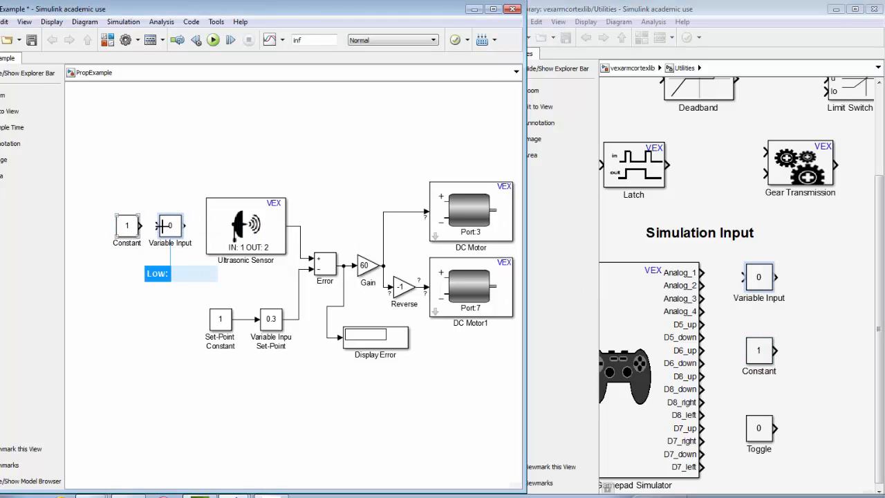
Step: Enable the Ultrasonic Sensor's inputPortSim option and connect the new Variable Input to the sensor's input
double_click(234, 244)
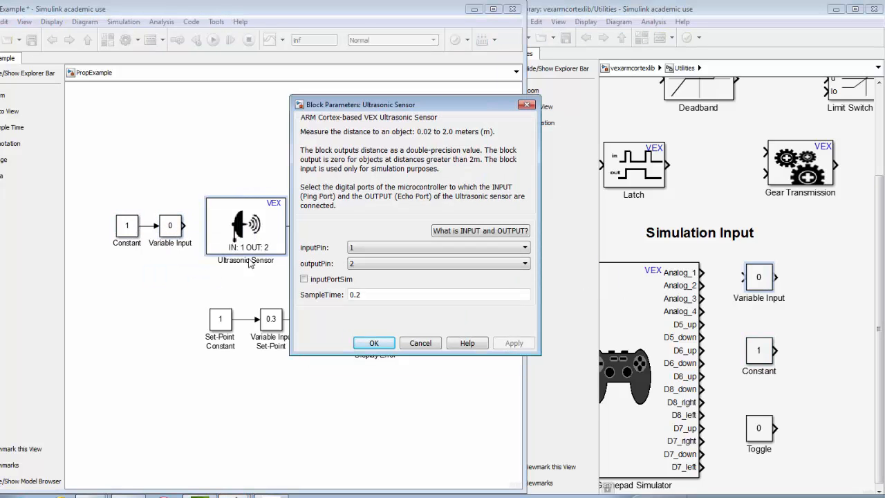
click(304, 280)
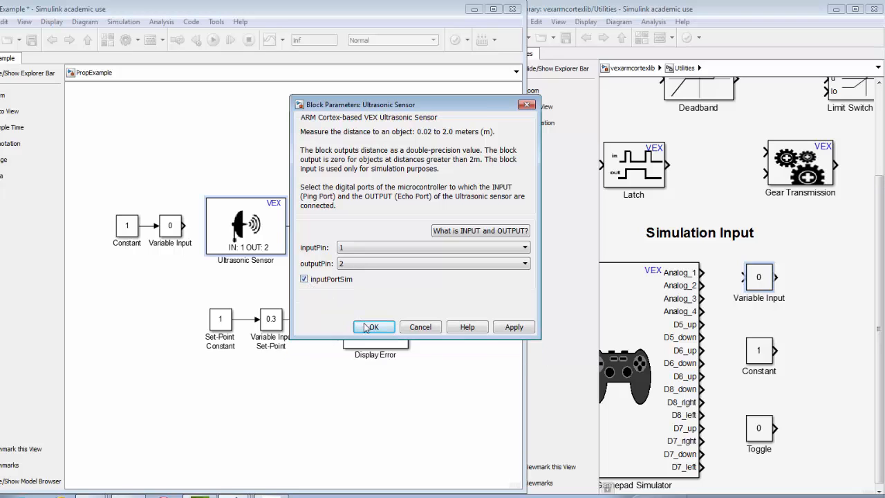
click(369, 331)
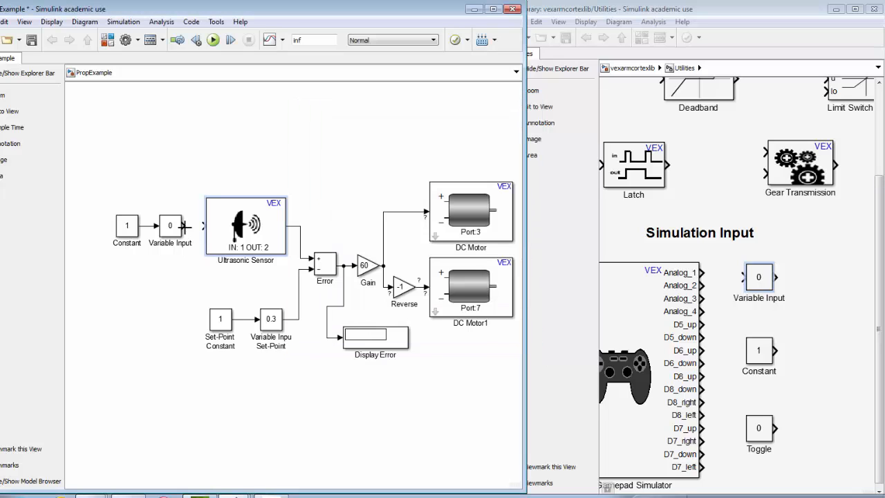
drag(186, 226, 204, 225)
click(179, 231)
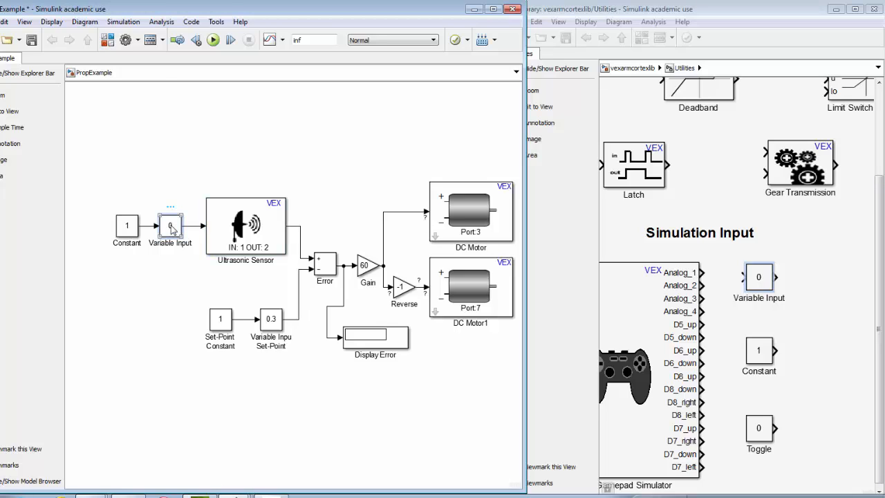
Step: Set the sensor-side Variable Input's high limit to 2
double_click(172, 228)
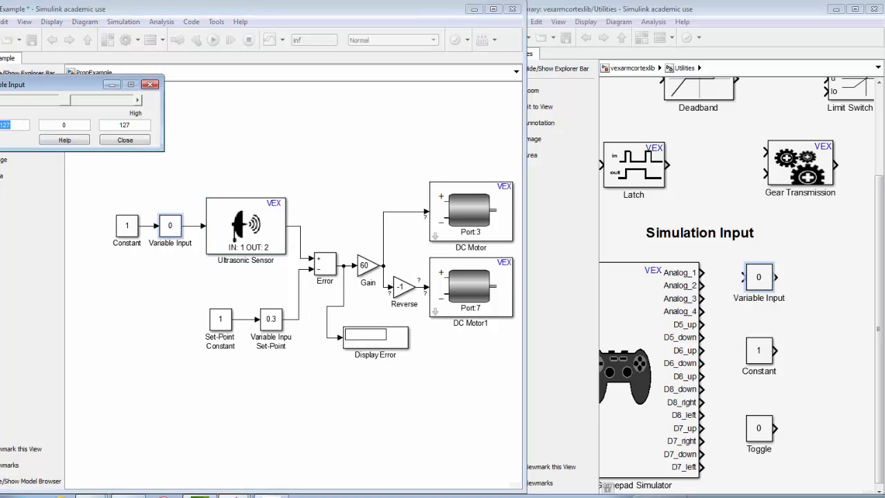
double_click(121, 124)
text(2)
click(135, 139)
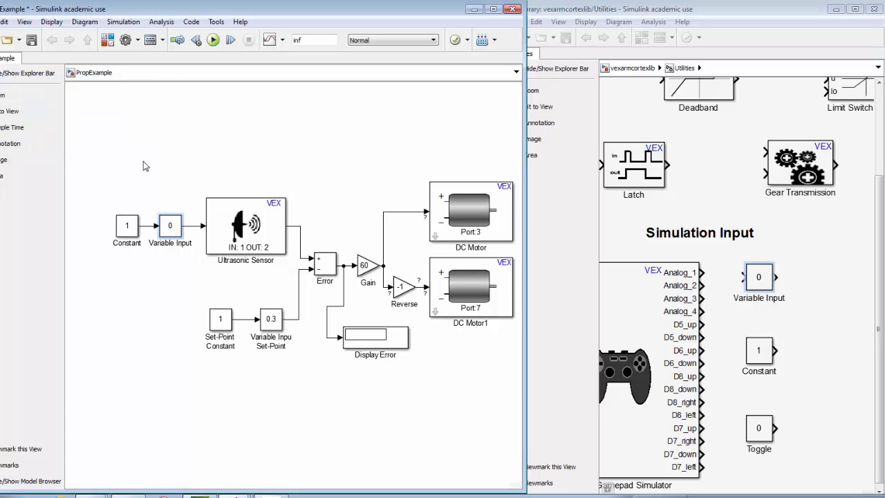
Step: Set the sensor-side Variable Input's value to 2
double_click(173, 231)
click(70, 126)
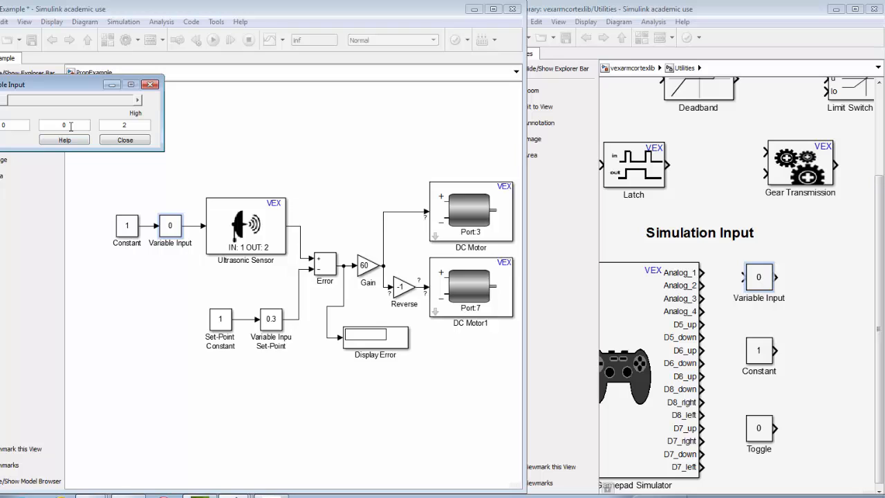
text(2)
click(124, 139)
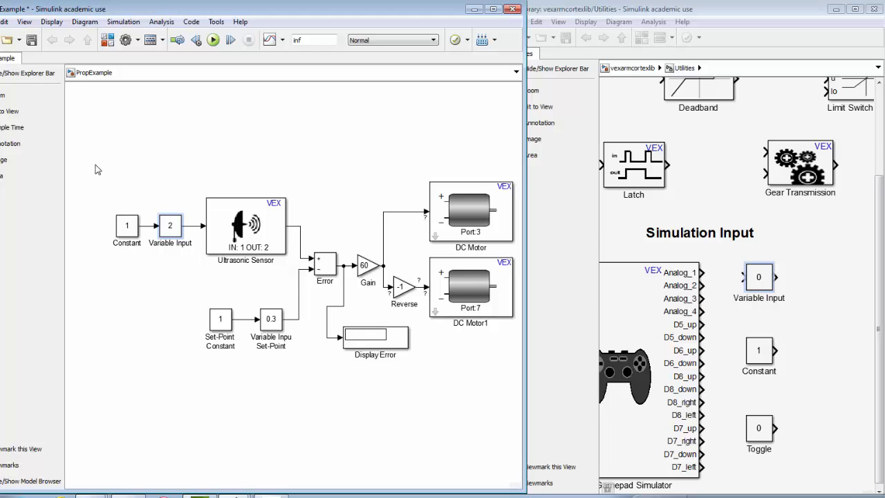
Step: Place a Display block beside DC Motor1 and enable the motor's output port for measuring speed during simulation
drag(830, 319, 483, 306)
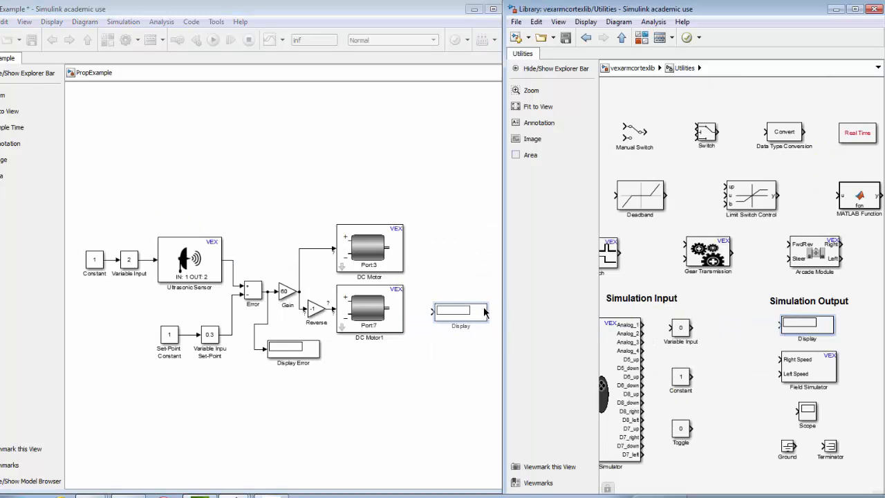
double_click(369, 309)
click(422, 427)
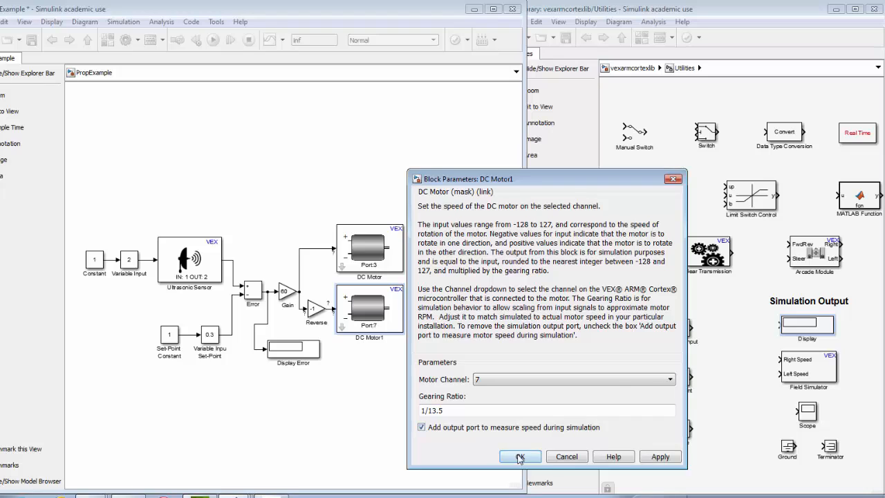
click(520, 458)
Step: Connect DC Motor1's speed output to the Display and name the Display 'Motor Speed'
drag(407, 310, 434, 311)
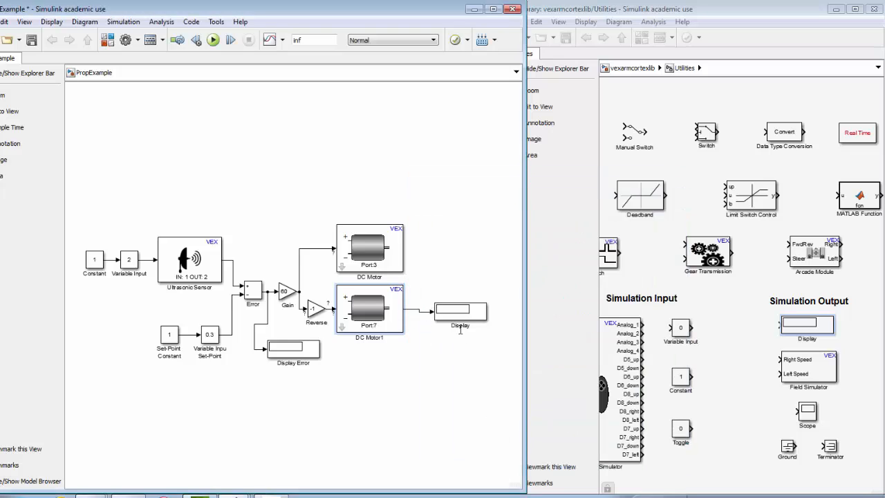
double_click(461, 326)
text(Moto)
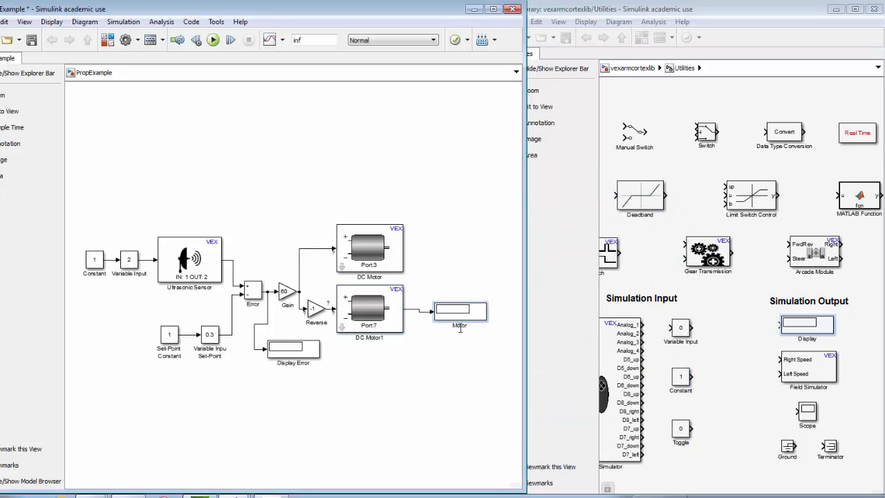
text(r Speed)
Step: Add a Scope block above the motors
drag(808, 412, 434, 176)
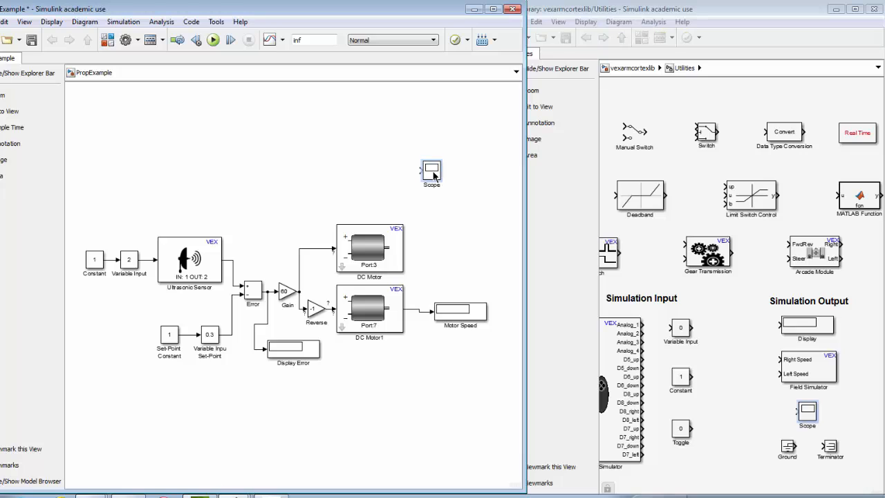
Step: Set the Scope block's number of input ports to 2
click(434, 176)
key(space)
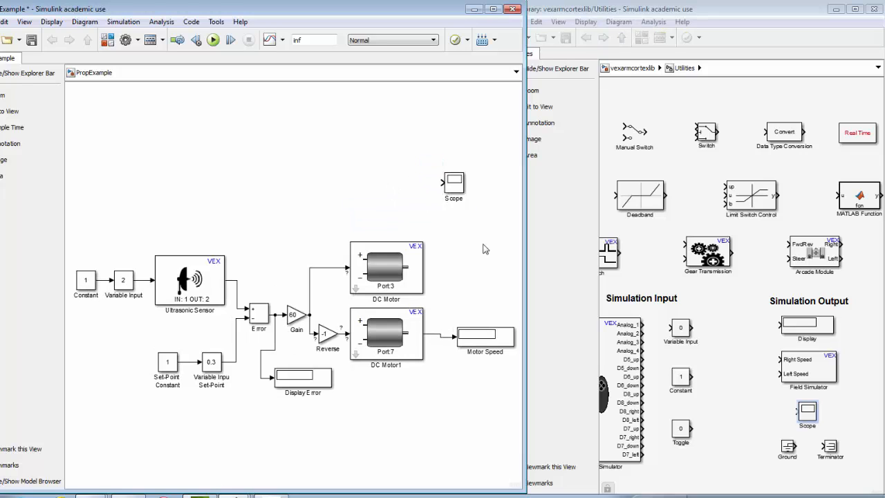
scroll(485, 244, up, 2)
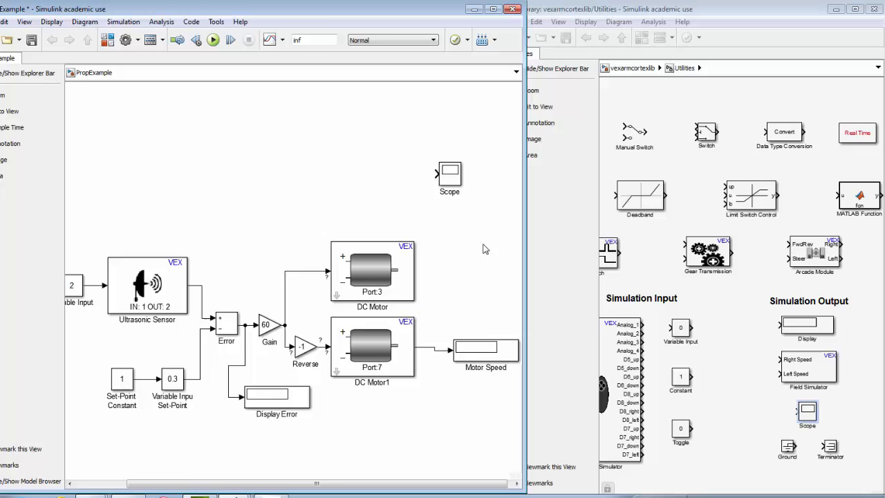
click(449, 174)
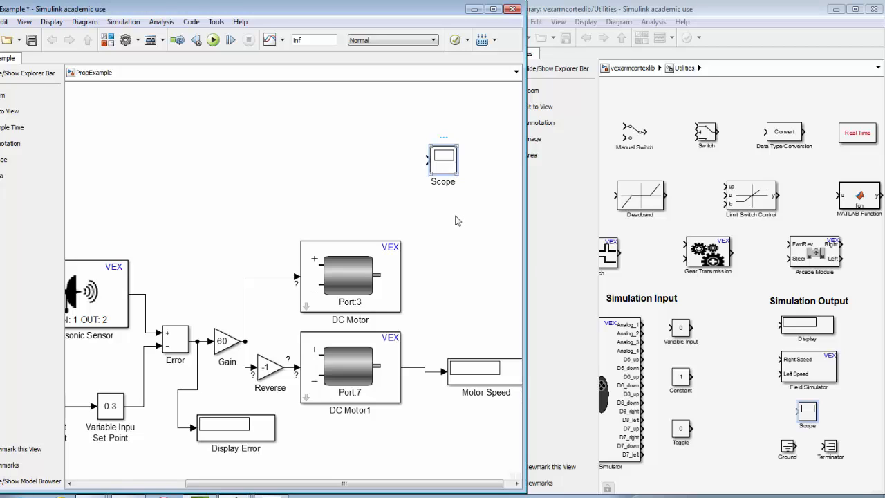
double_click(446, 169)
click(111, 186)
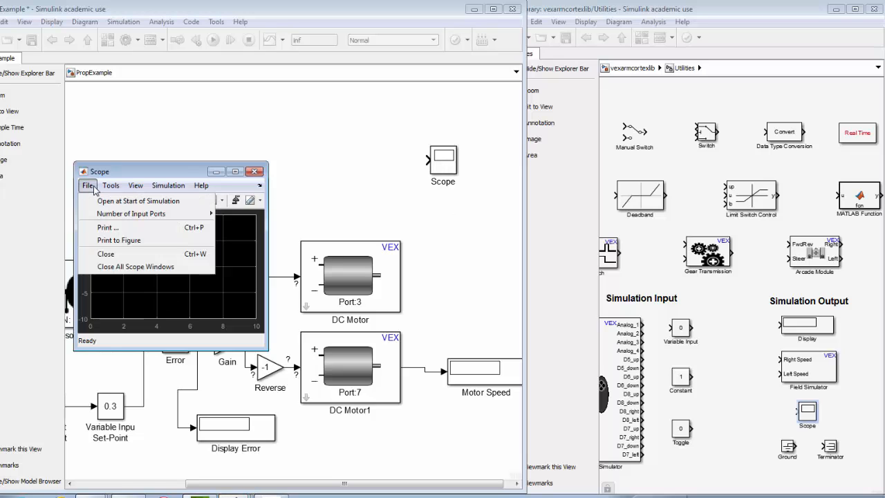
mouse_move(104, 214)
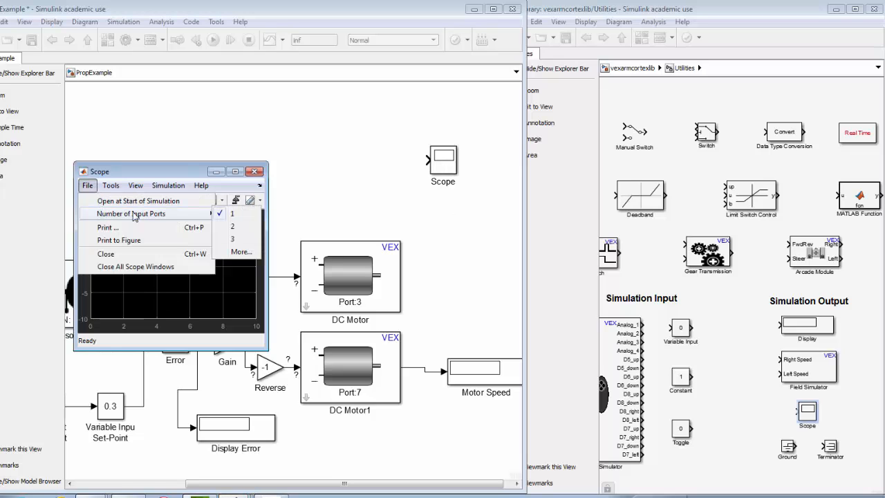
click(223, 230)
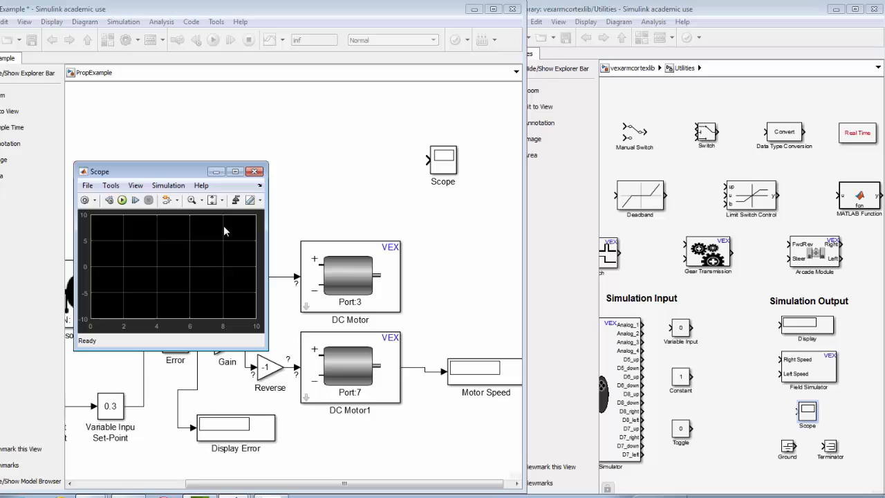
Step: Enable the upper DC Motor's output port for measuring speed and connect that output to the Scope's first input
click(385, 263)
double_click(385, 264)
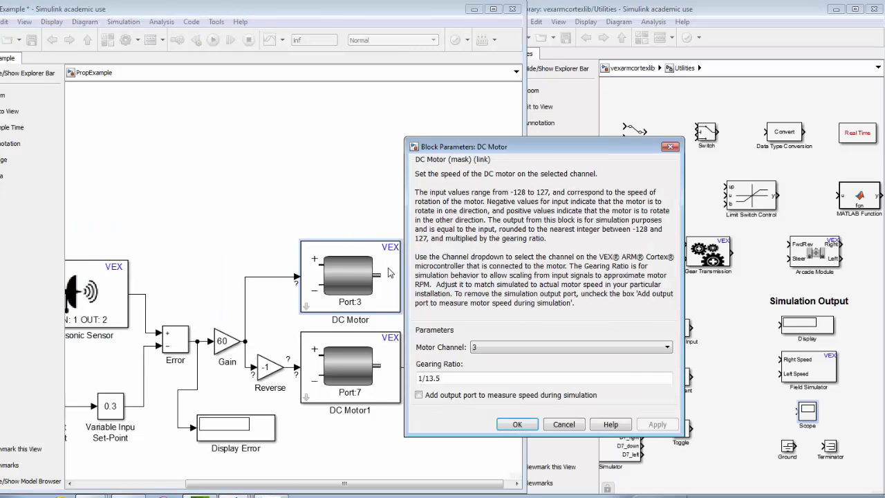
click(419, 396)
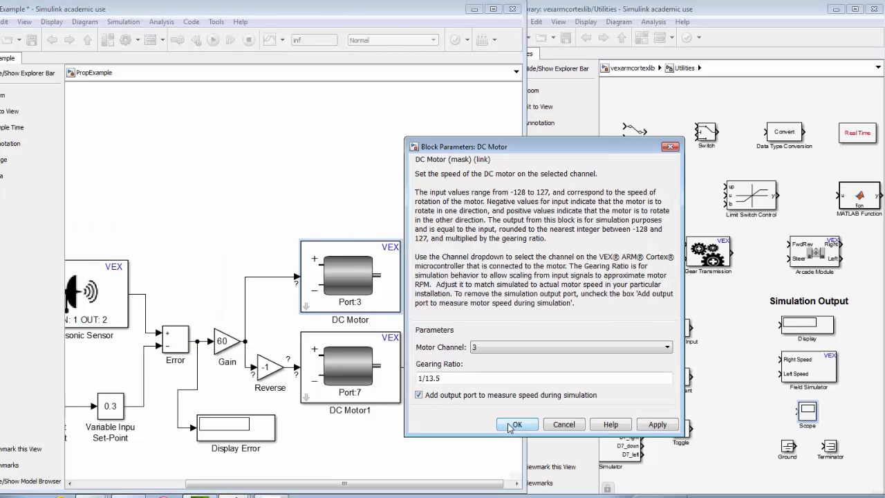
click(514, 425)
mouse_move(400, 275)
mouse_down()
mouse_move(418, 232)
mouse_move(425, 164)
mouse_up()
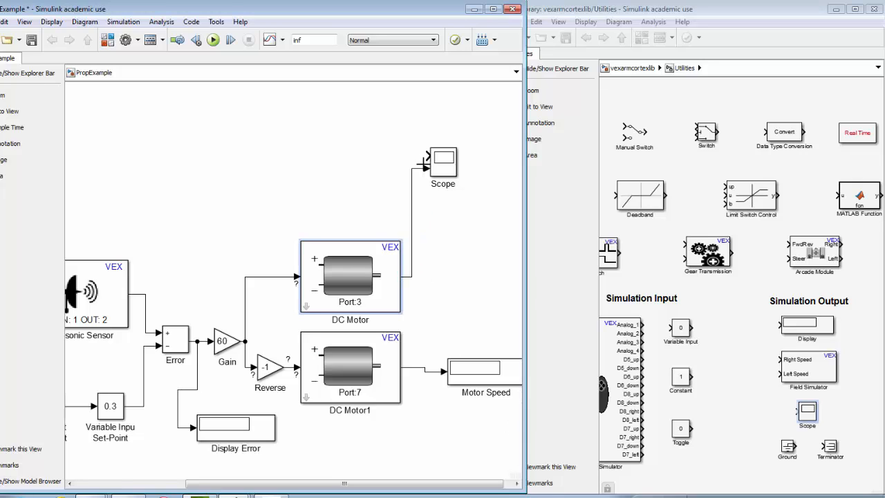
Step: Search the Simulink library for ramp and add a Ramp block to the model above the Constant block
click(300, 469)
drag(302, 487, 184, 487)
click(216, 21)
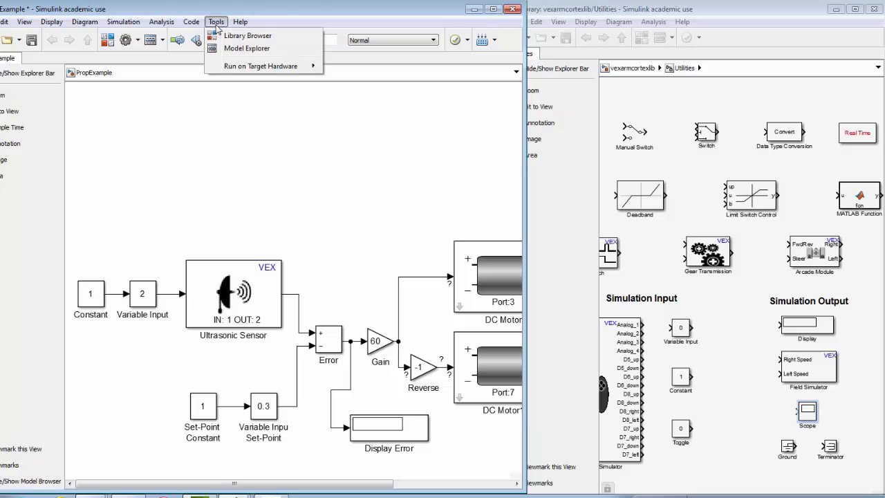
click(235, 36)
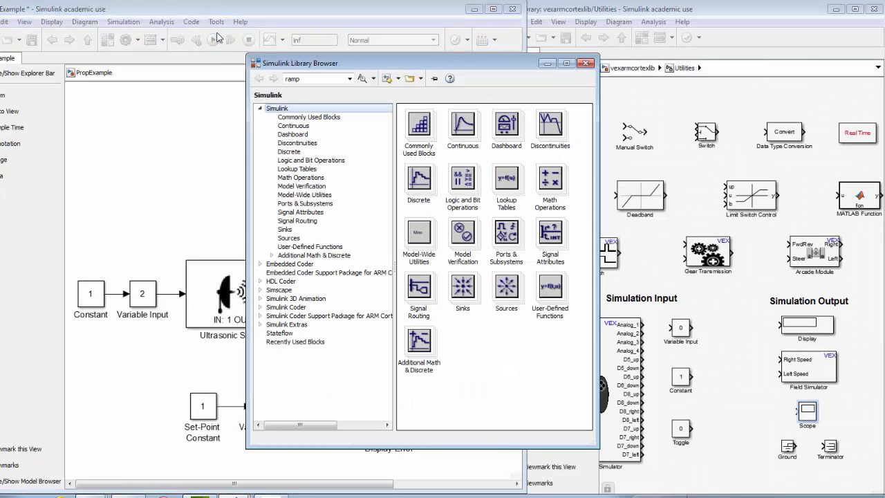
click(335, 78)
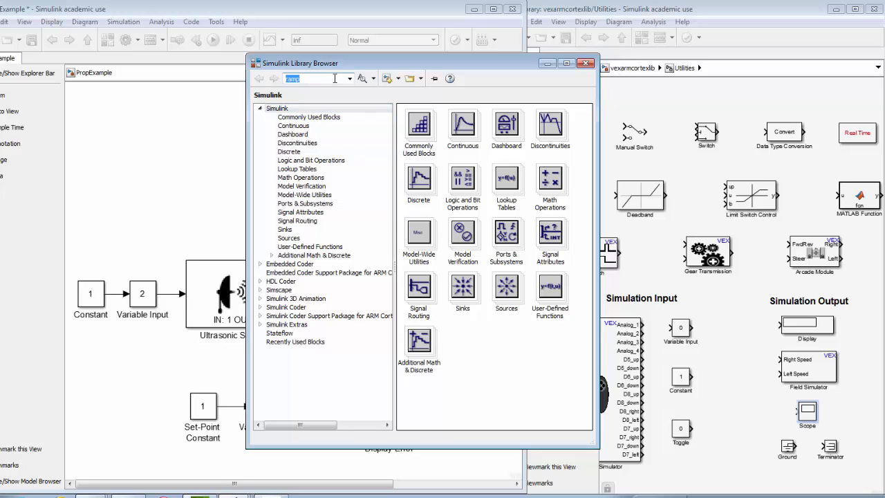
key(Return)
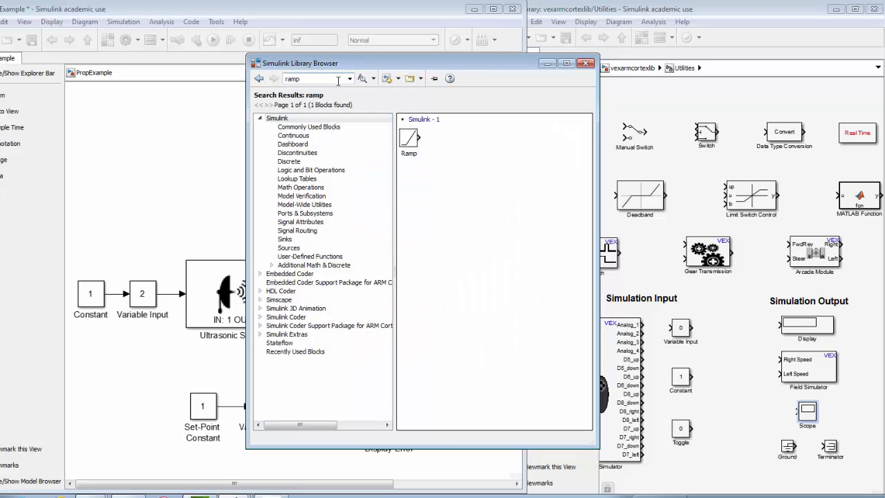
drag(446, 70, 731, 66)
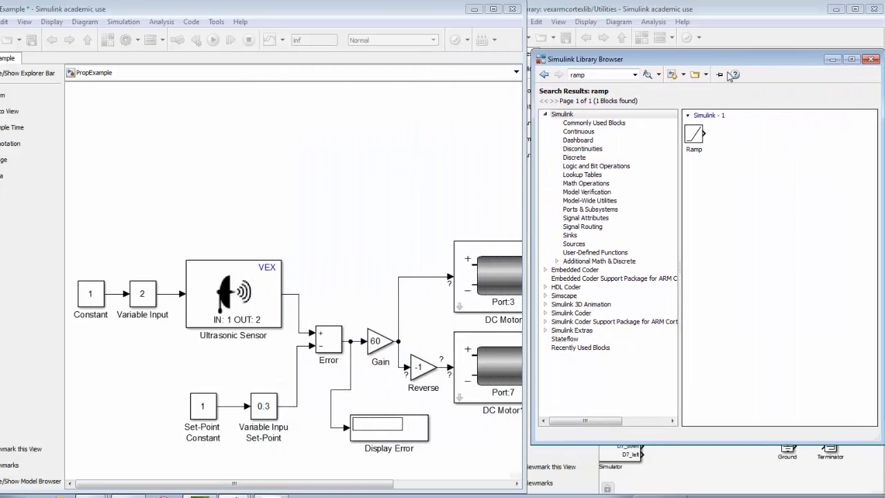
drag(693, 140, 396, 179)
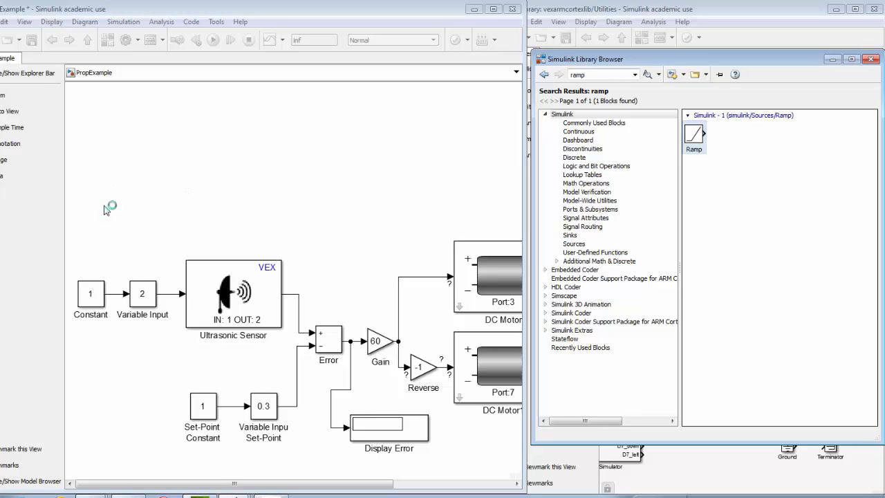
drag(107, 209, 107, 208)
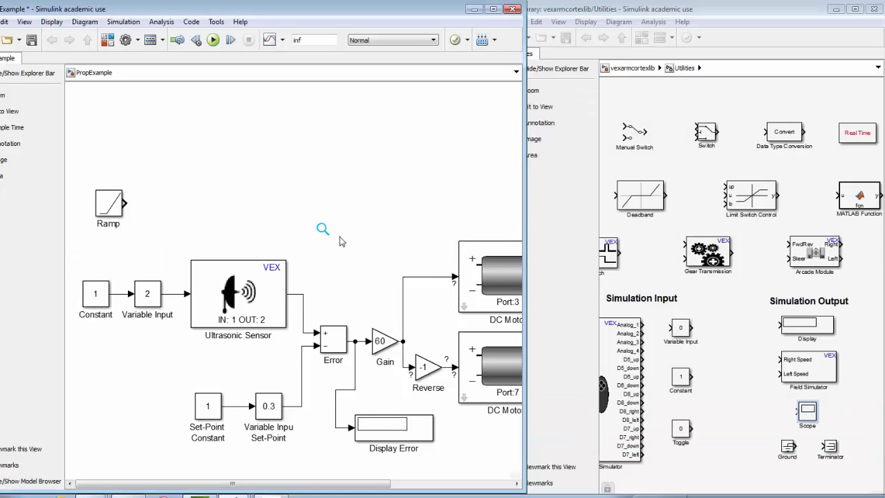
Step: Feed the Ultrasonic Sensor from the Ramp instead of the Variable Input, and branch the Ramp signal to the Scope's second input
click(171, 297)
key(Delete)
drag(127, 203, 187, 294)
key(space)
drag(443, 177, 144, 214)
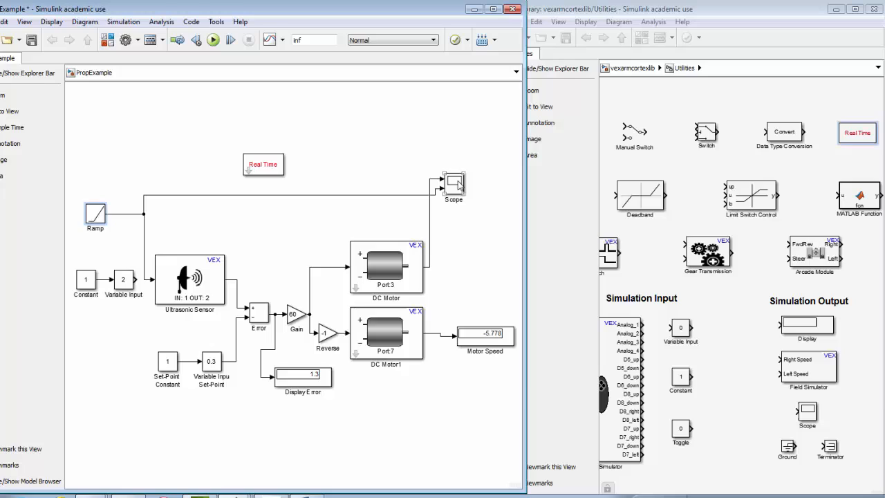
Step: Open the Scope window and run the simulation
double_click(455, 183)
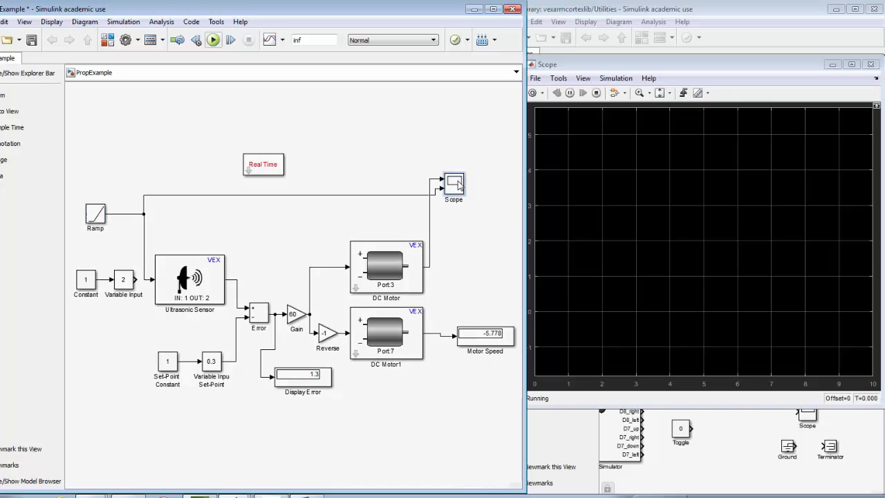
click(213, 40)
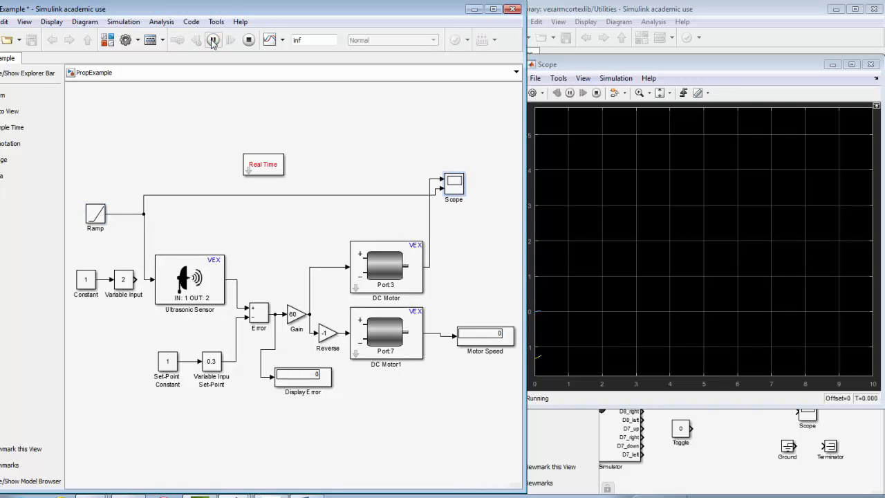